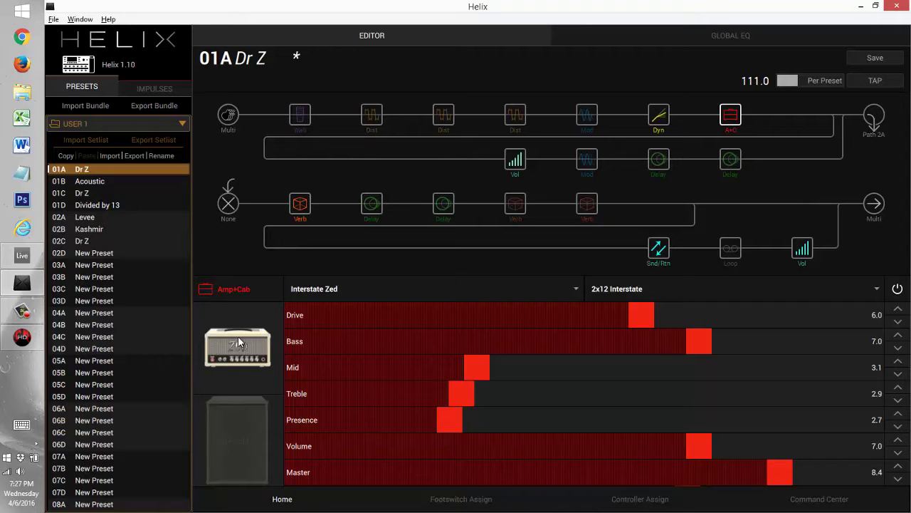
Step: Review the cab and amp parameters of the Interstate Zed block and the settings of the Room reverb block
{"action": "left_click", "coordinate": [248, 436]}
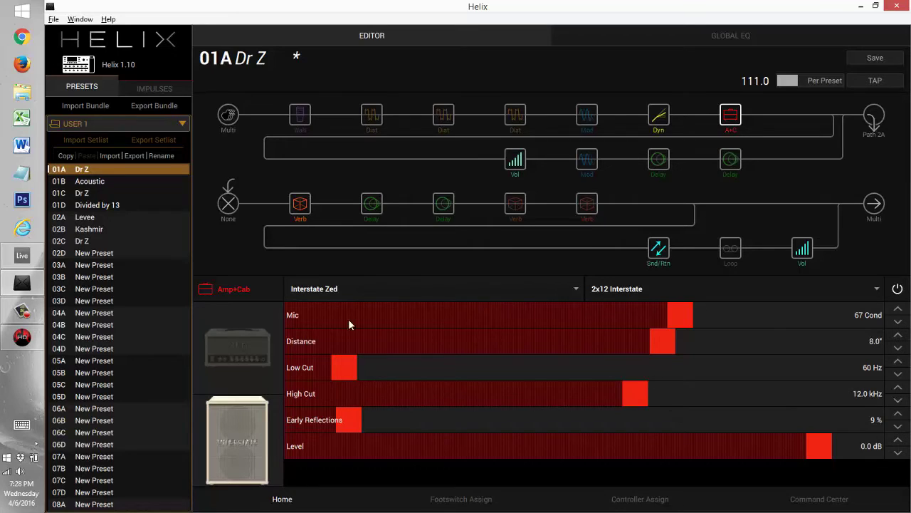
{"action": "left_click", "coordinate": [246, 342]}
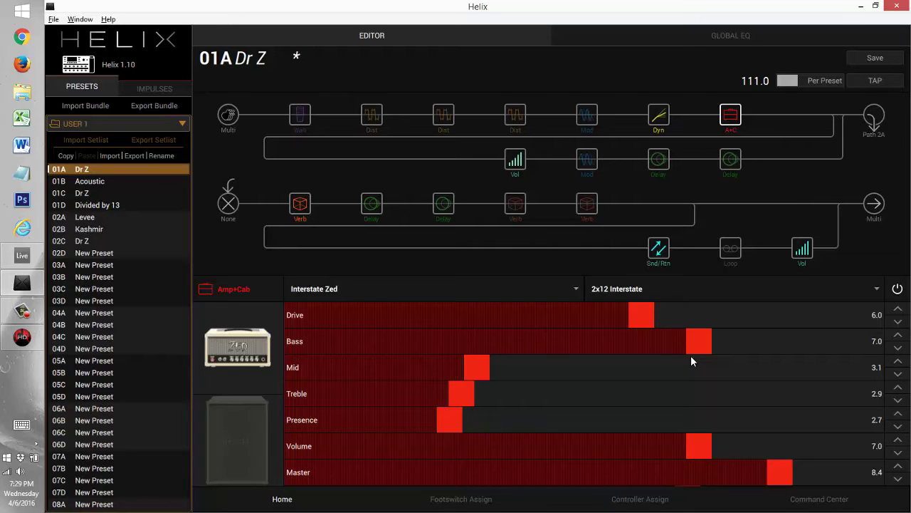
{"action": "mouse_move", "coordinate": [300, 209]}
{"action": "left_click", "coordinate": [302, 208]}
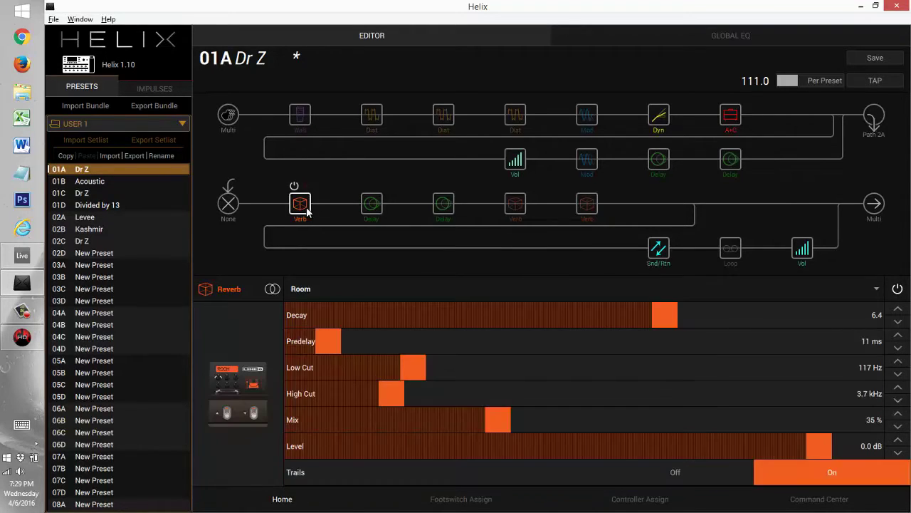
{"action": "left_click", "coordinate": [729, 113]}
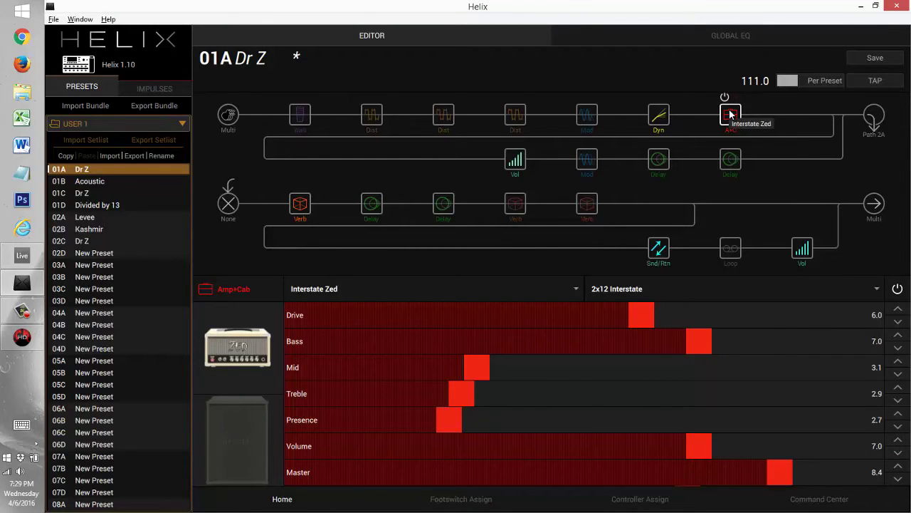
Step: Open the Deluxe Comp dynamics block, bypass it and re-enable it to compare the tone
{"action": "left_click", "coordinate": [661, 117]}
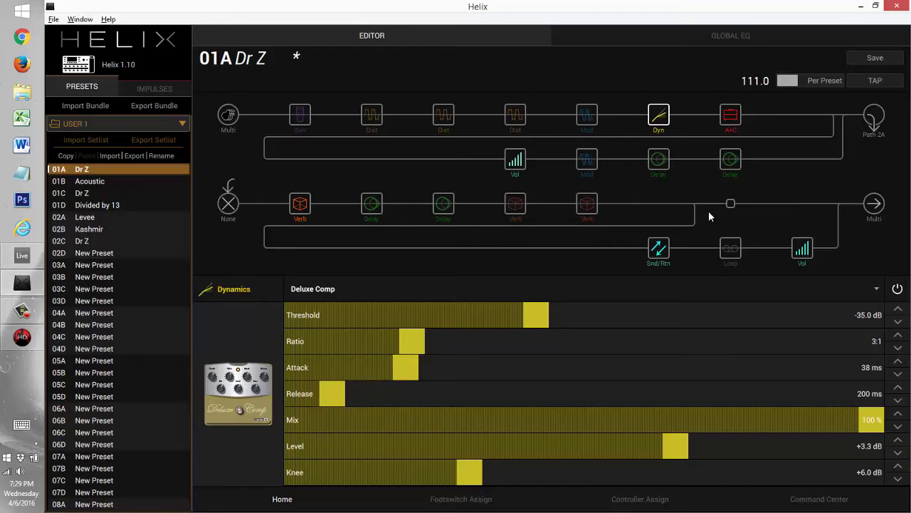
{"action": "mouse_move", "coordinate": [664, 122]}
{"action": "left_click", "coordinate": [653, 97]}
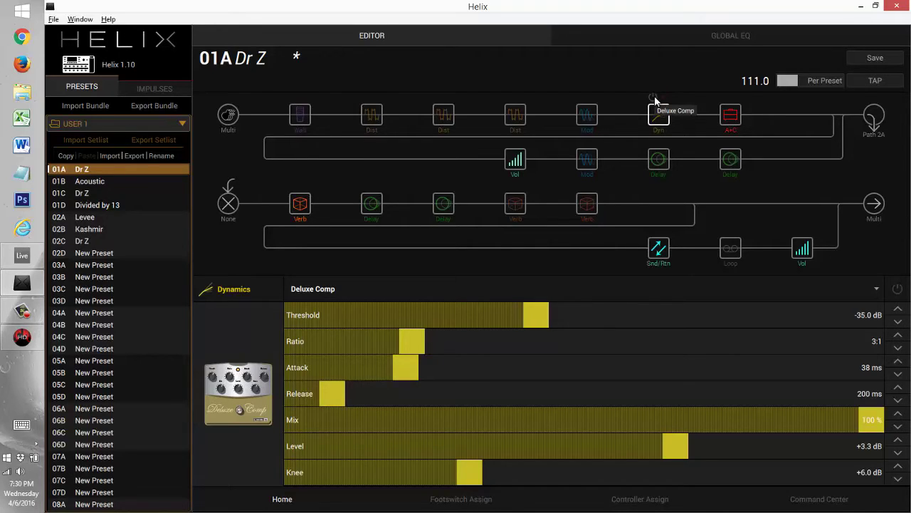
{"action": "left_click", "coordinate": [653, 97]}
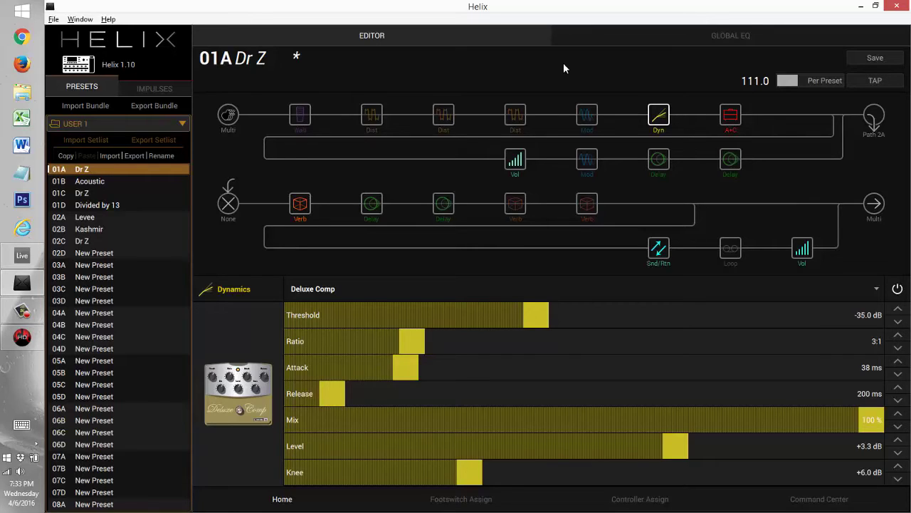
Step: Review the Amp+Cab block and the first path's A/B split, Path 2A output and merge mixer settings
{"action": "left_click", "coordinate": [728, 118]}
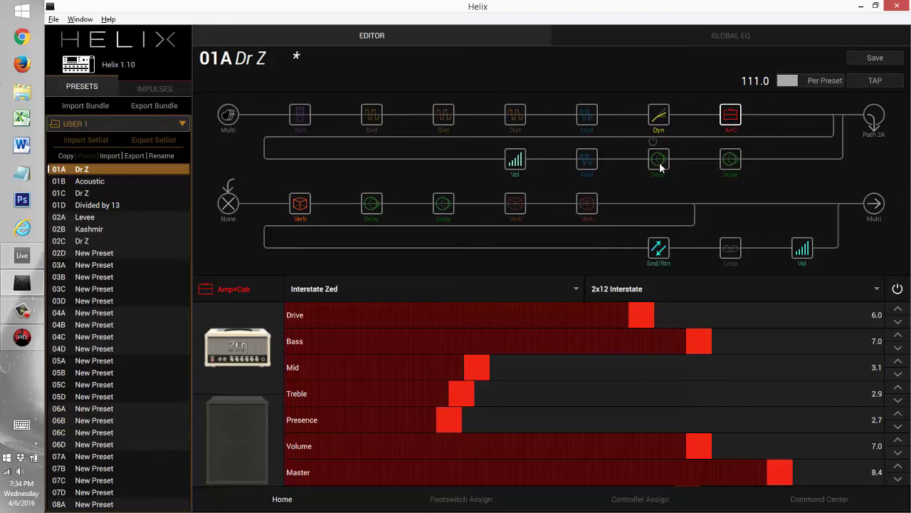
{"action": "left_click", "coordinate": [833, 116]}
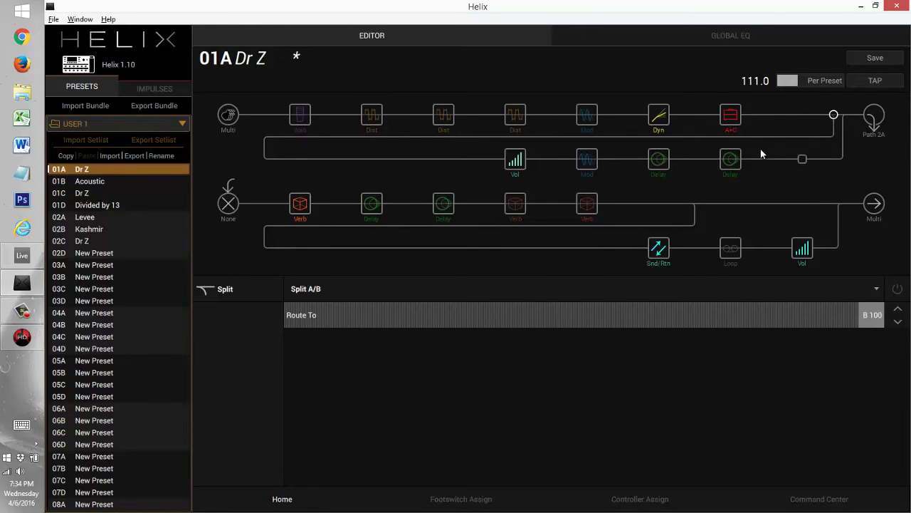
{"action": "left_click", "coordinate": [864, 120]}
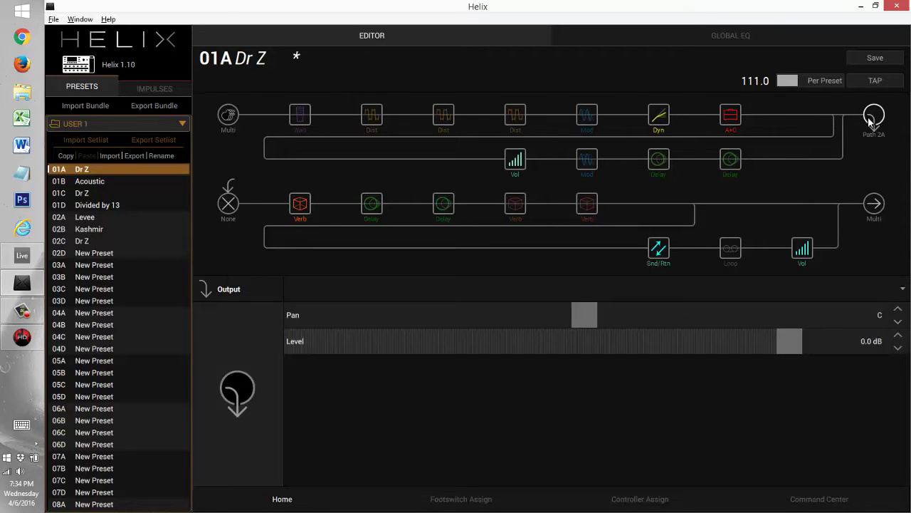
{"action": "left_click", "coordinate": [846, 116]}
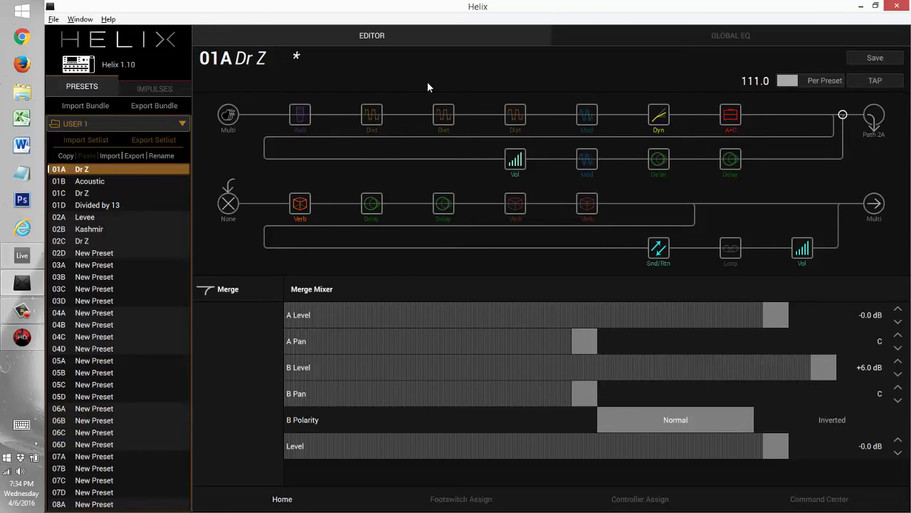
Step: Review the settings of the Throaty wah and the Ubiquitous Vibe modulation block in the first path
{"action": "left_click", "coordinate": [301, 115]}
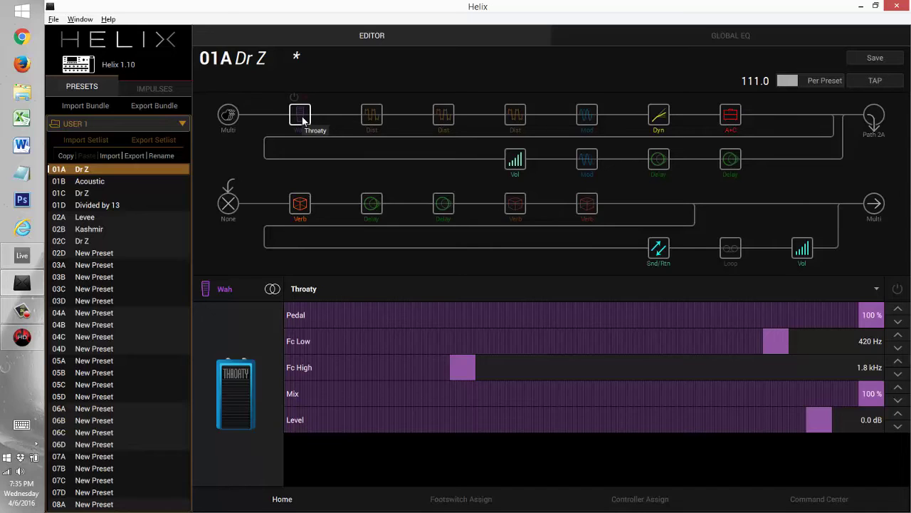
{"action": "left_click", "coordinate": [586, 120]}
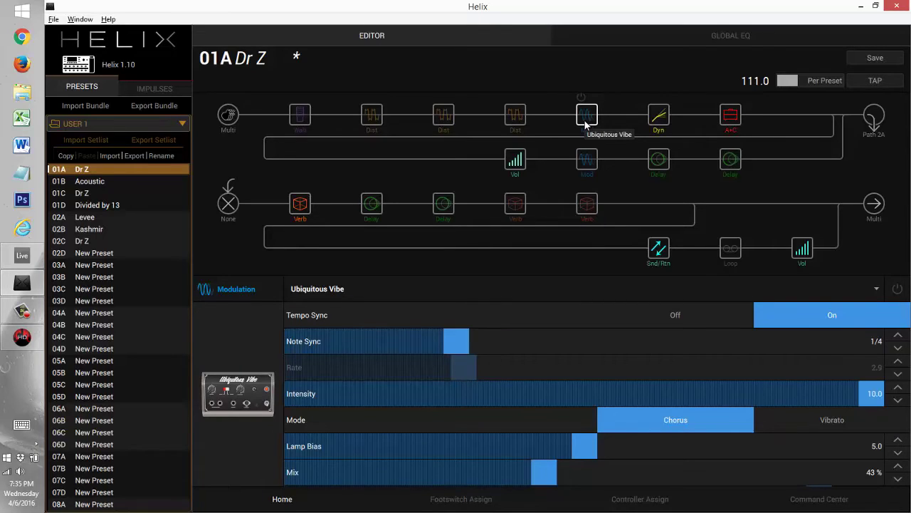
{"action": "left_click", "coordinate": [586, 119]}
{"action": "left_click", "coordinate": [586, 125]}
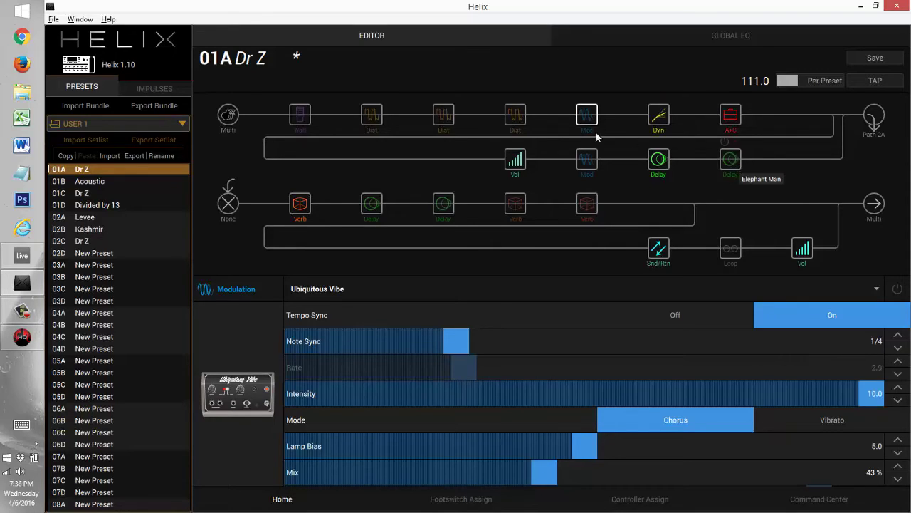
Step: Review the Volume Pedal and the two Elephant Man delay blocks on the first path's lower branch
{"action": "left_click", "coordinate": [517, 159]}
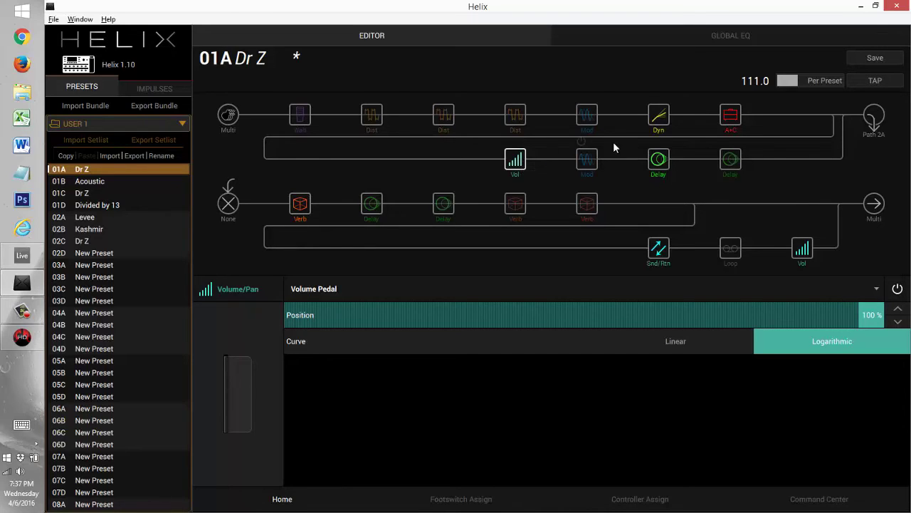
{"action": "left_click", "coordinate": [661, 158]}
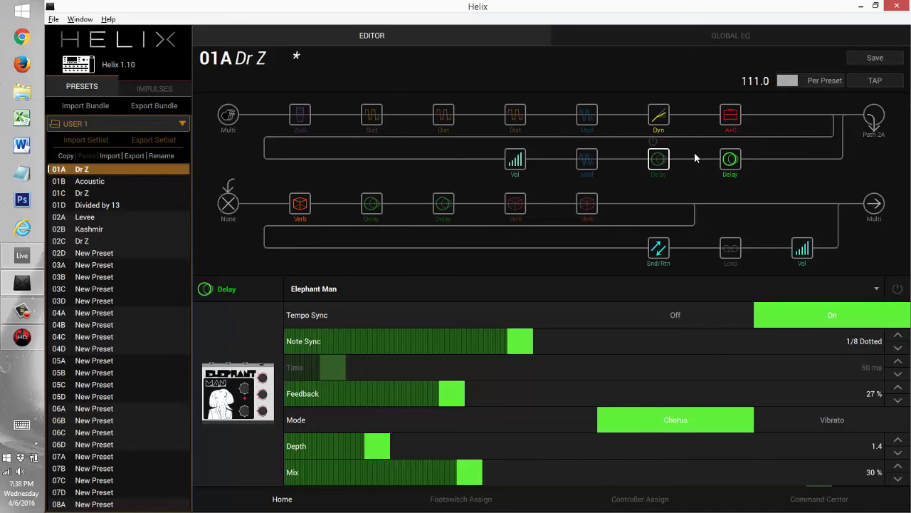
{"action": "left_click", "coordinate": [729, 159]}
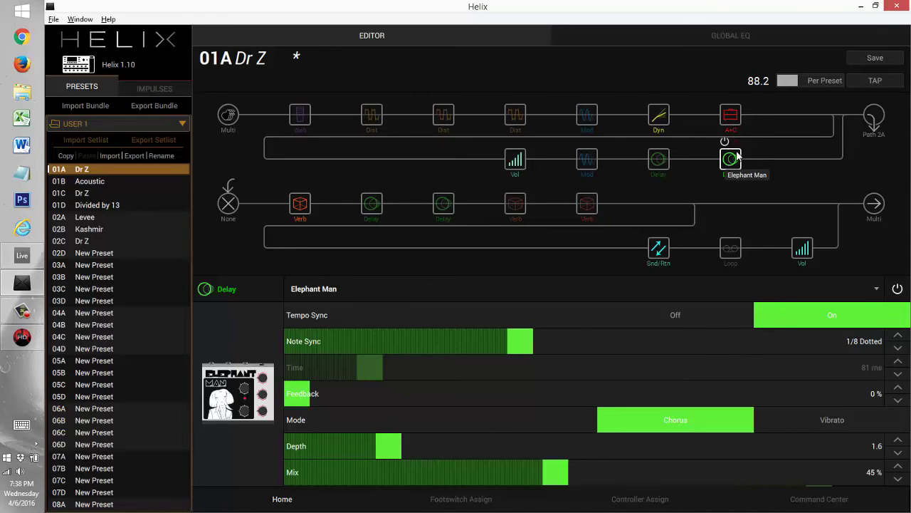
Step: Set the preset tempo to 105.2
{"action": "double_click", "coordinate": [757, 82]}
{"action": "left_click", "coordinate": [761, 81]}
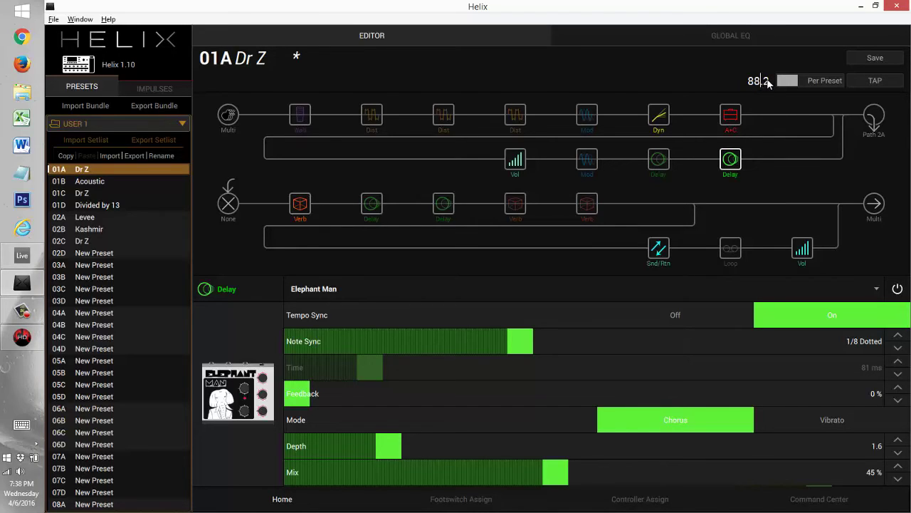
{"action": "left_click_drag", "start_coordinate": [769, 83], "coordinate": [744, 83]}
{"action": "left_click", "coordinate": [744, 83]}
{"action": "double_click", "coordinate": [756, 83]}
{"action": "key", "text": "BackSpace"}
{"action": "type", "text": "105"}
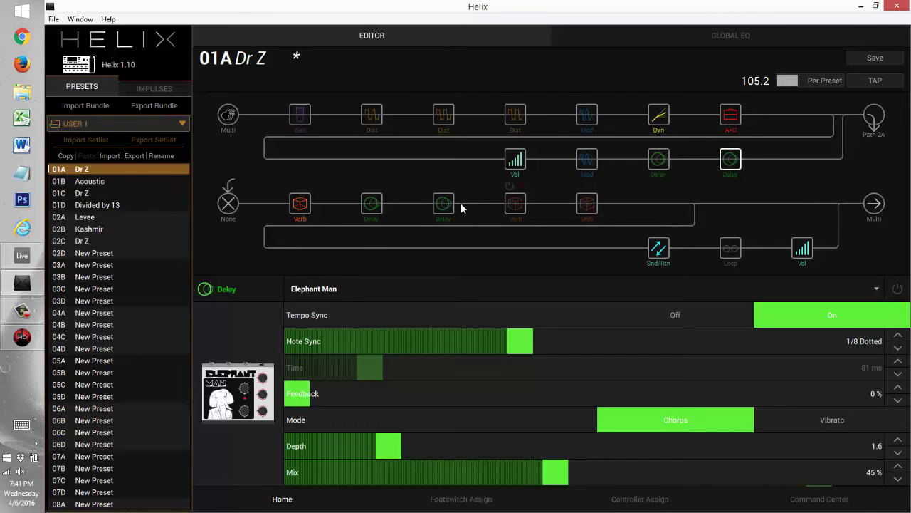
Step: Review the second path's Mod/Chorus Echo, Adriatic Delay and two Particle Verb blocks
{"action": "left_click", "coordinate": [372, 205]}
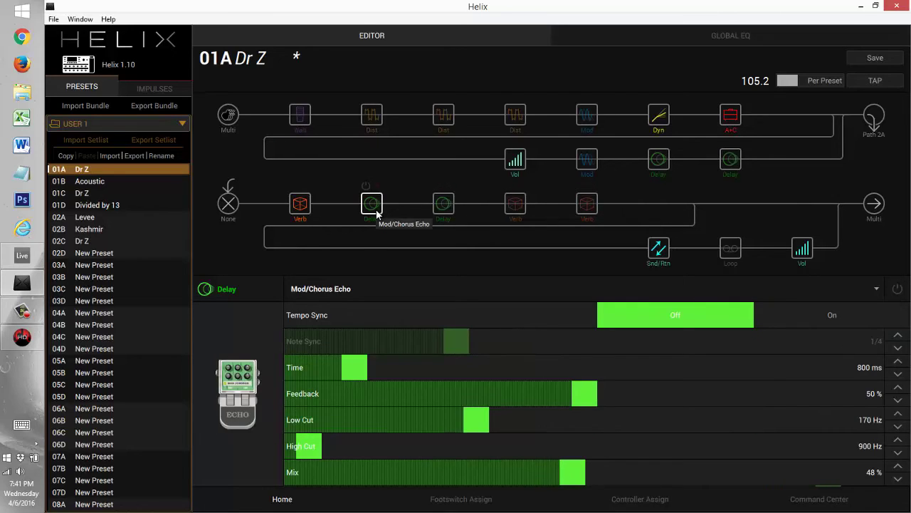
{"action": "left_click", "coordinate": [446, 207]}
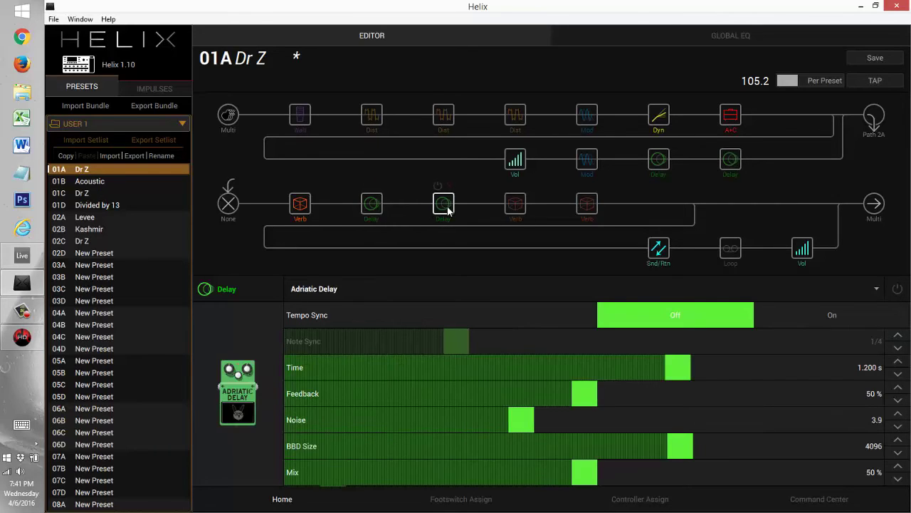
{"action": "left_click", "coordinate": [514, 206]}
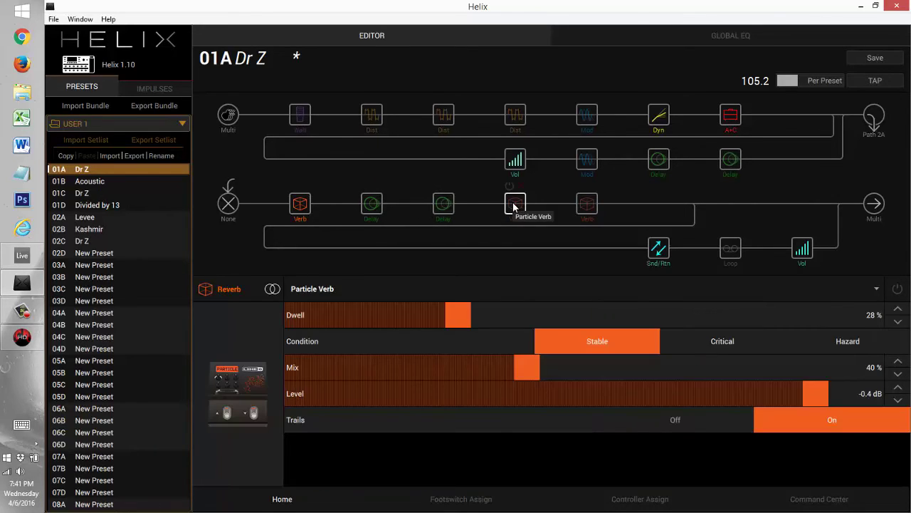
{"action": "left_click", "coordinate": [588, 207]}
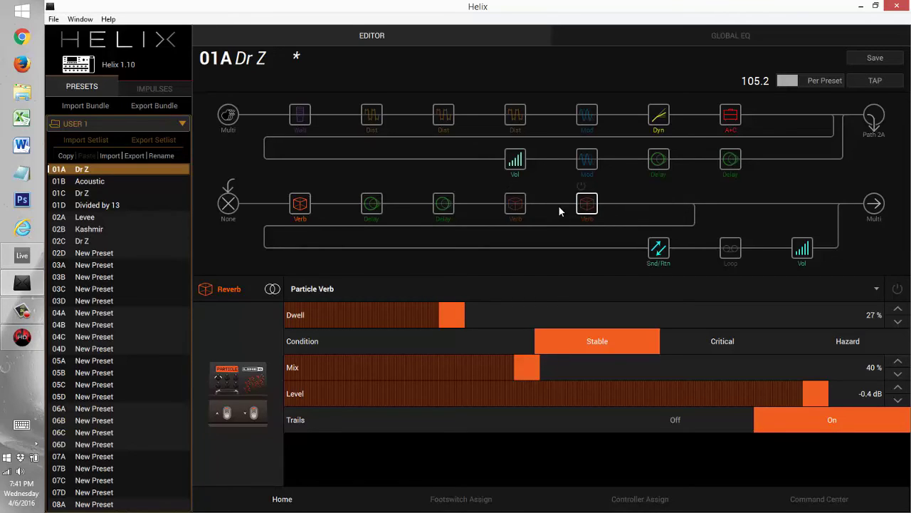
{"action": "left_click", "coordinate": [516, 206]}
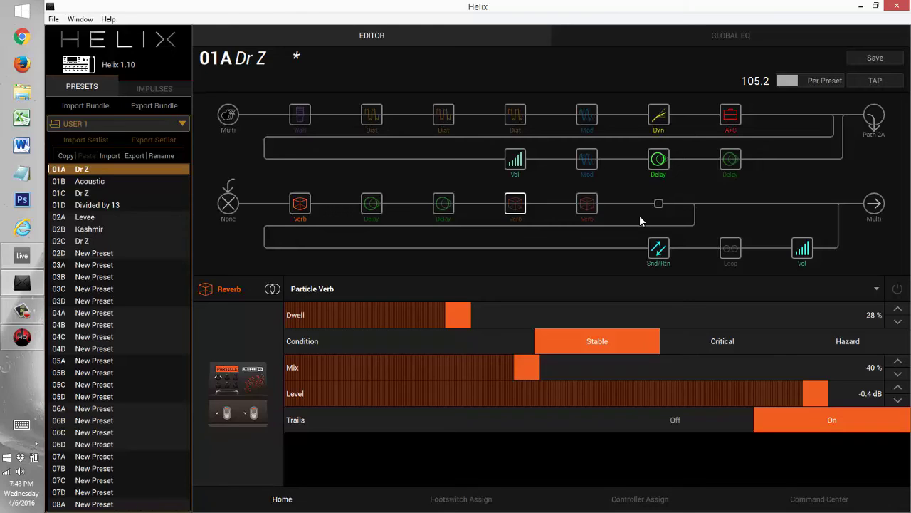
Step: Review the second path's A/B split, FX Loop 1/2 and Looper settings, and return to the Interstate Zed amp block
{"action": "left_click", "coordinate": [695, 206]}
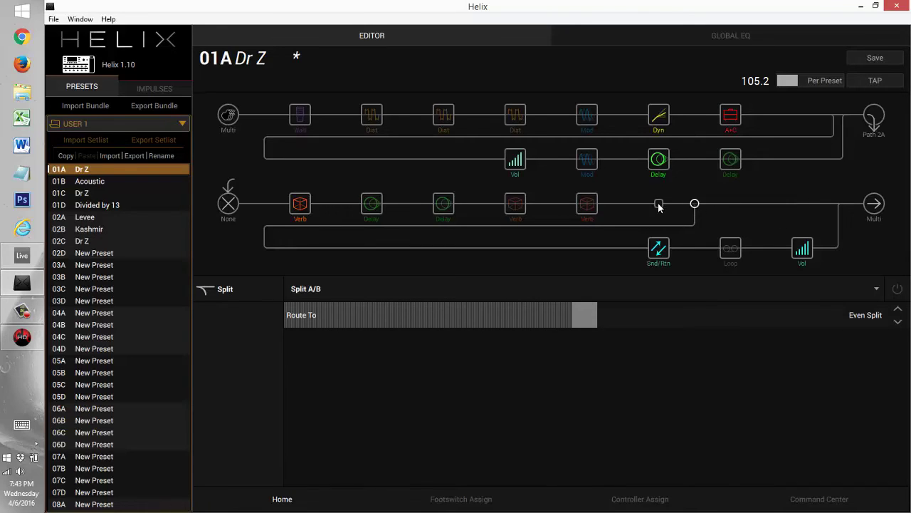
{"action": "left_click", "coordinate": [659, 248]}
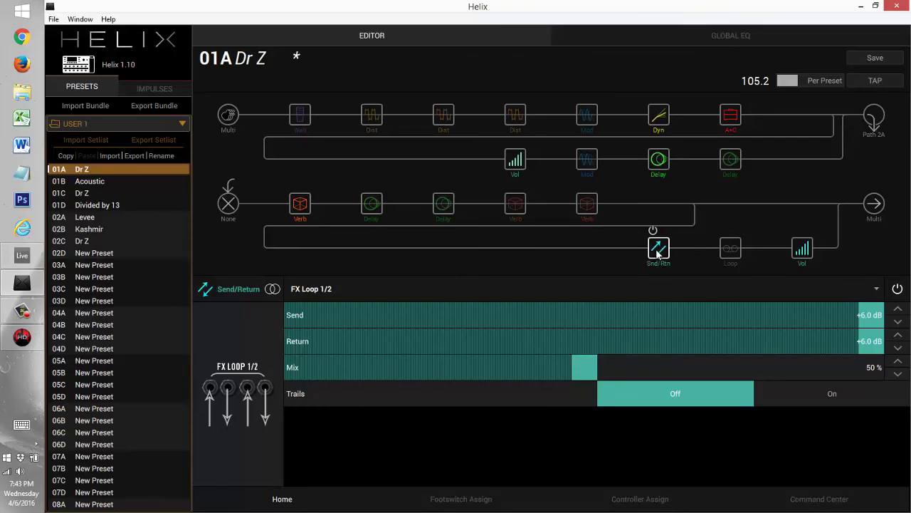
{"action": "left_click", "coordinate": [724, 253]}
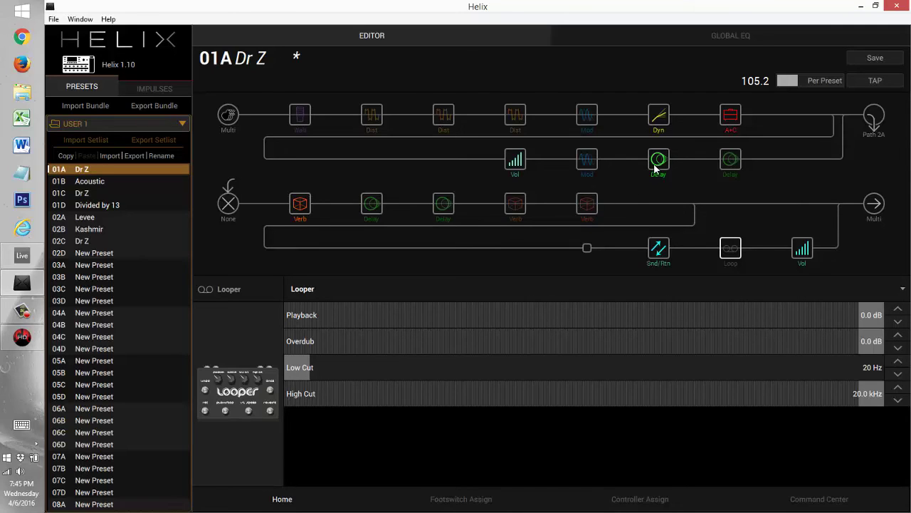
{"action": "left_click", "coordinate": [729, 117]}
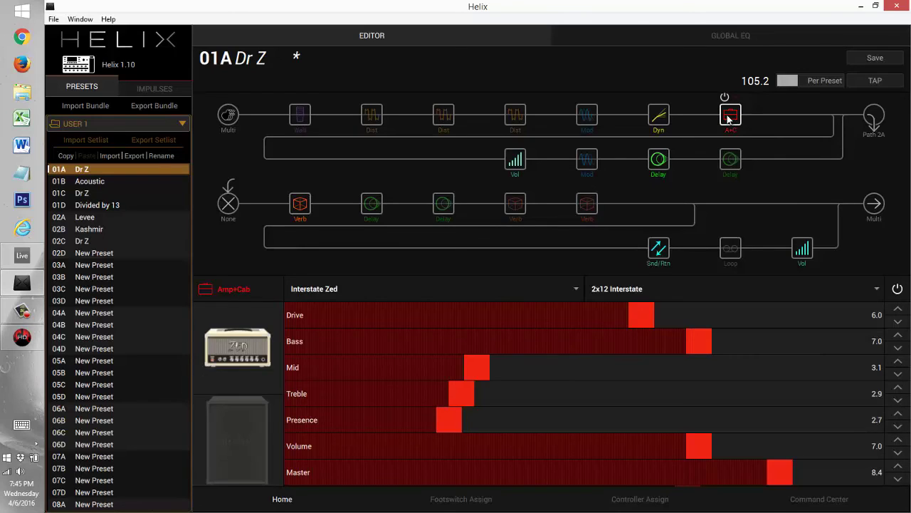